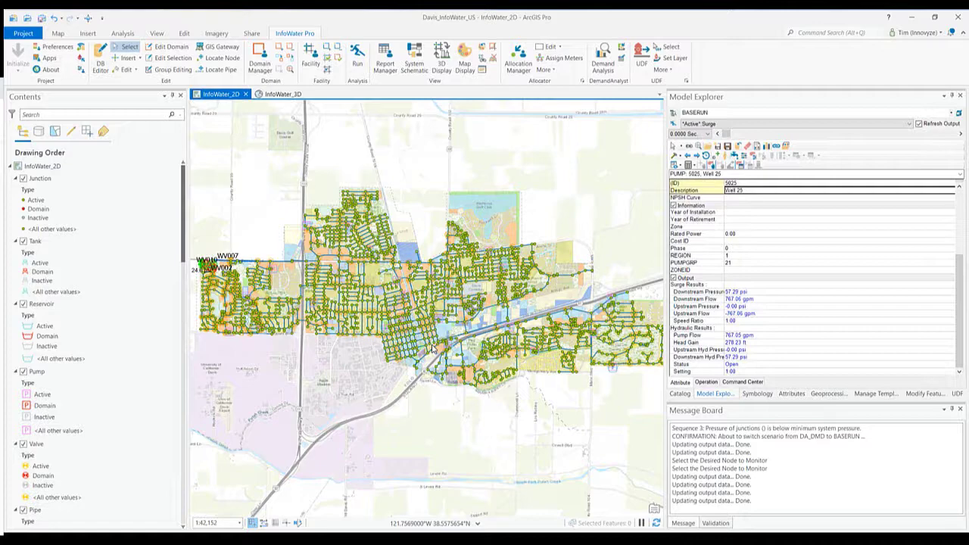
- Open the surge protection device data of junction SURGETANK5025 beside the Well 25 pump on Arlington Blvd
scroll(308, 366, "up", 1)
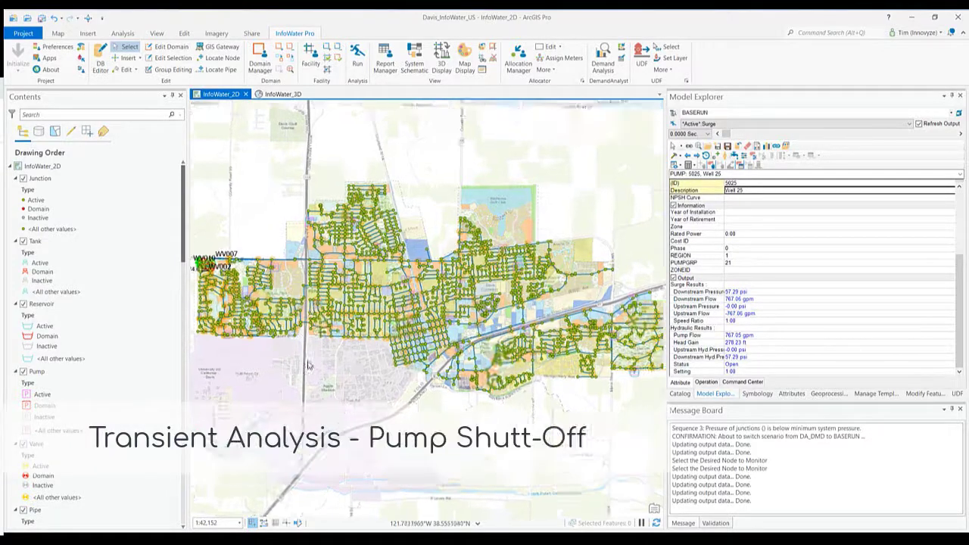
scroll(308, 366, "up", 5)
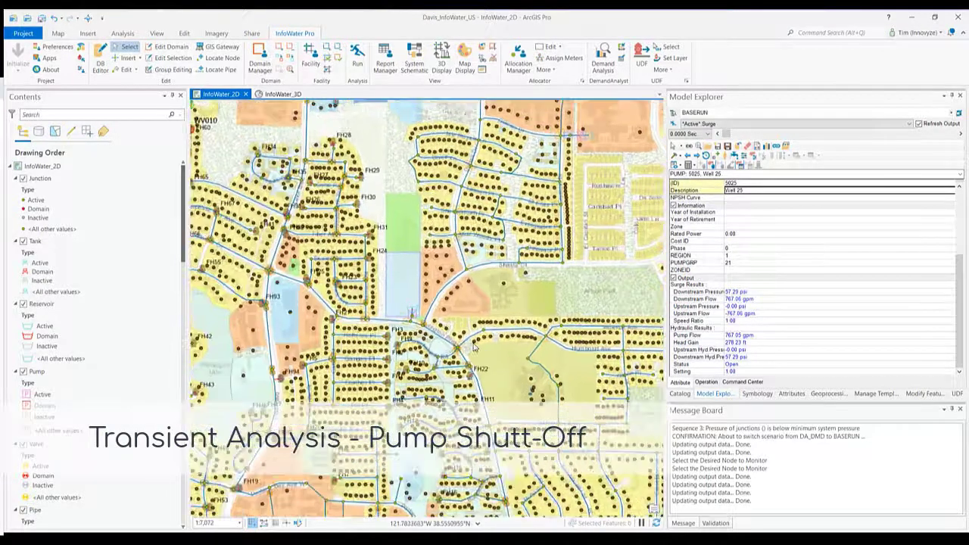
scroll(474, 346, "up", 2)
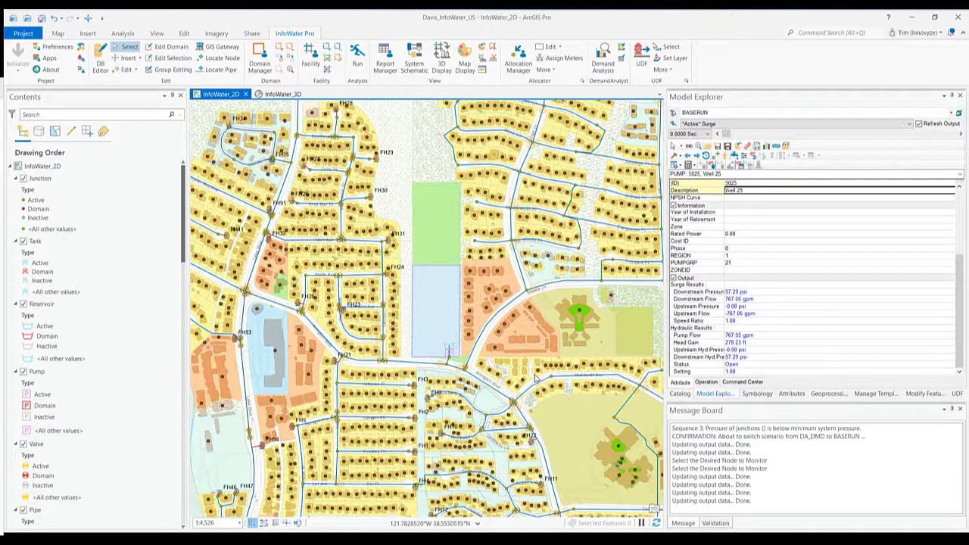
scroll(539, 378, "down", 2)
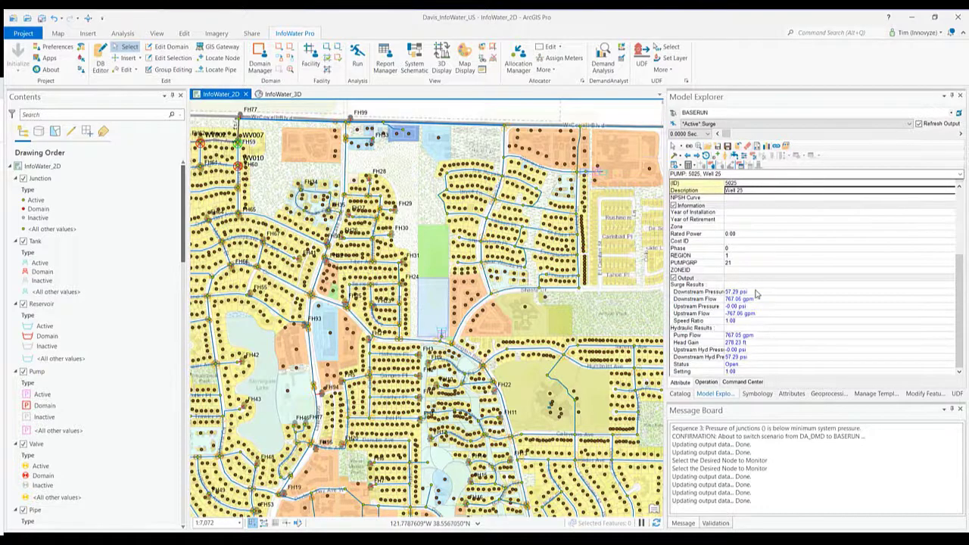
scroll(540, 409, "up", 1)
scroll(539, 409, "up", 5)
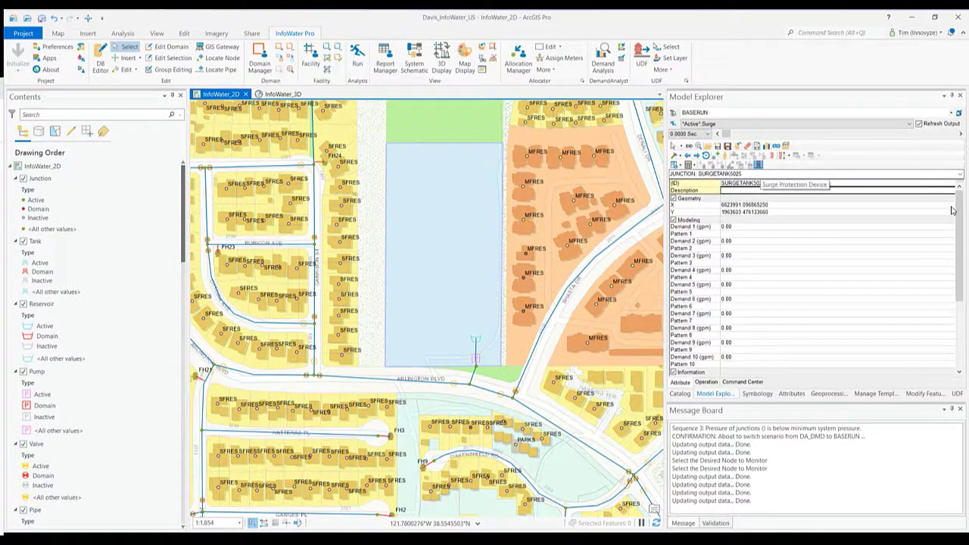
left_click(757, 165)
left_click(461, 202)
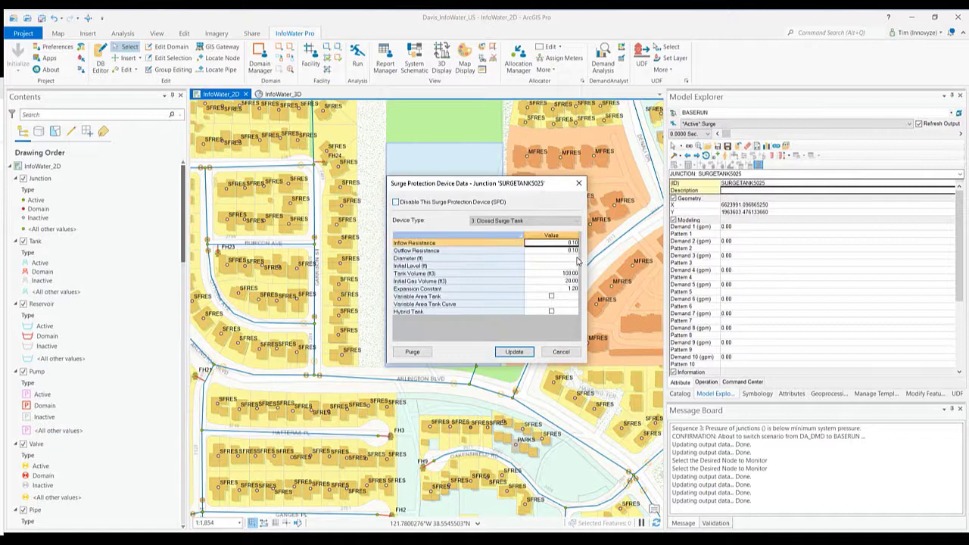
- Review the available surge protection device types, try disabling the device, and leave the dialog without saving
left_click(577, 220)
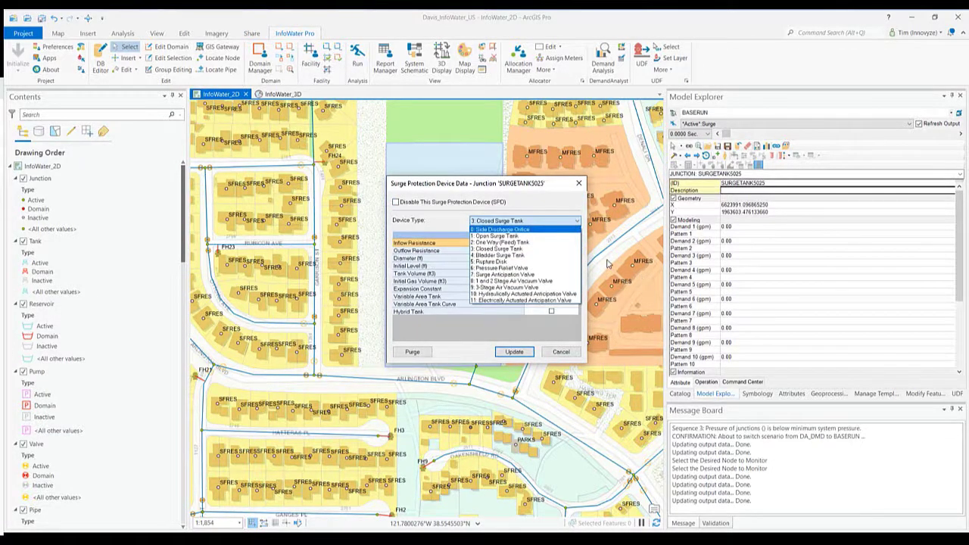
left_click(484, 220)
left_click(395, 202)
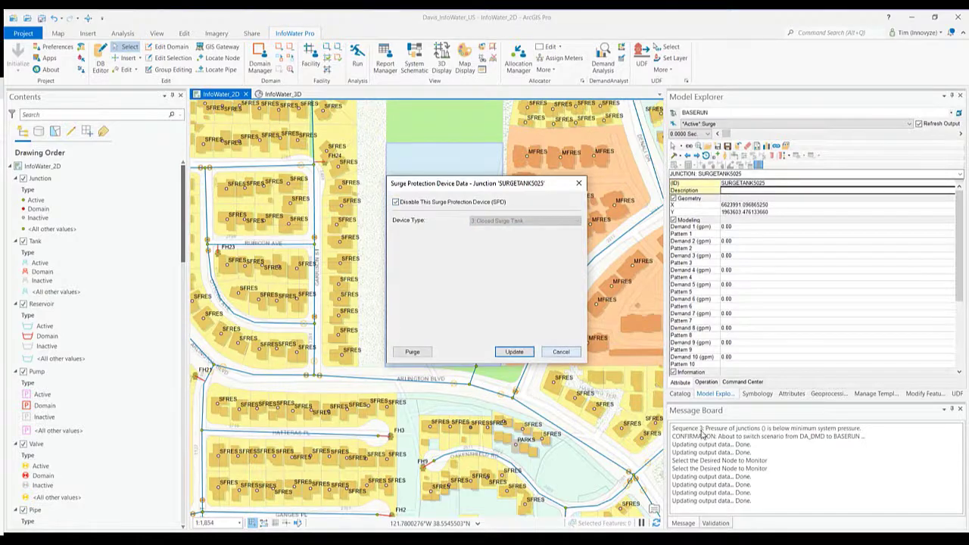
left_click(562, 350)
- Review the surge simulation settings of the active run in the Run Manager
scroll(473, 272, "down", 1)
scroll(592, 339, "down", 5)
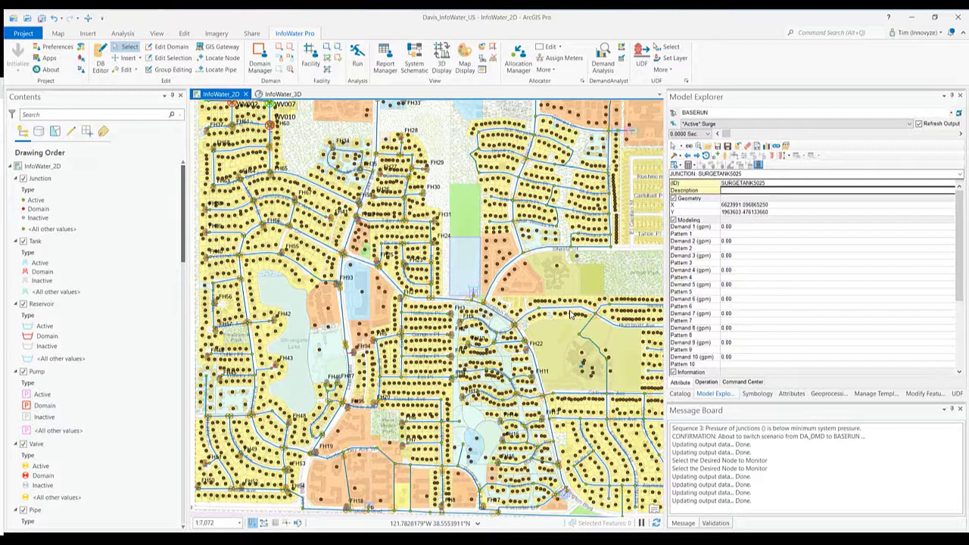
left_click(842, 153)
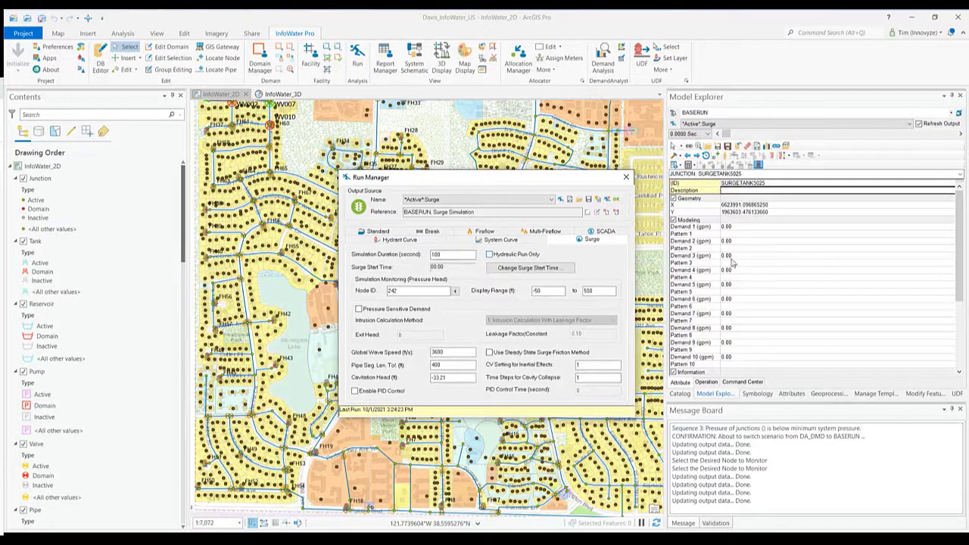
left_click(626, 177)
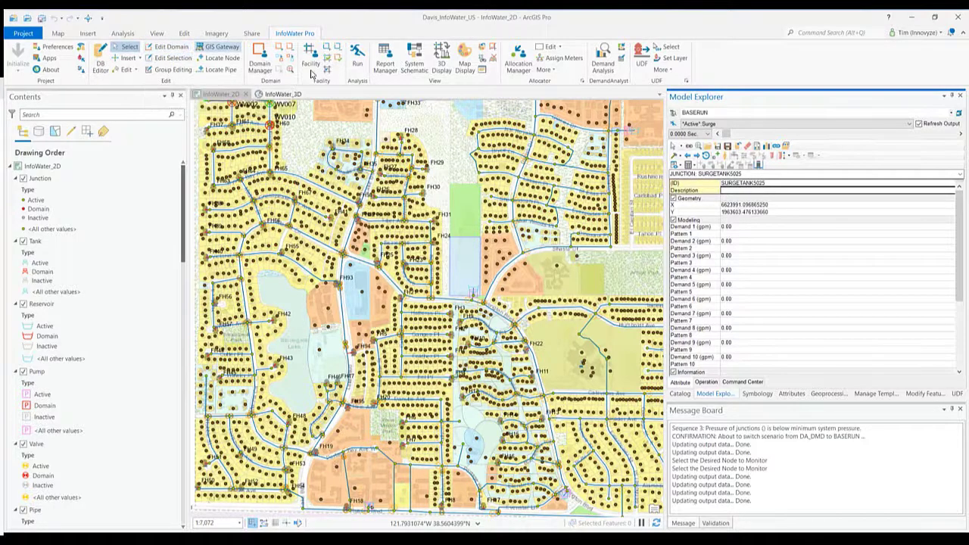
- Open the Report Manager and review the report types available for the *Active*:Surge output
left_click(384, 60)
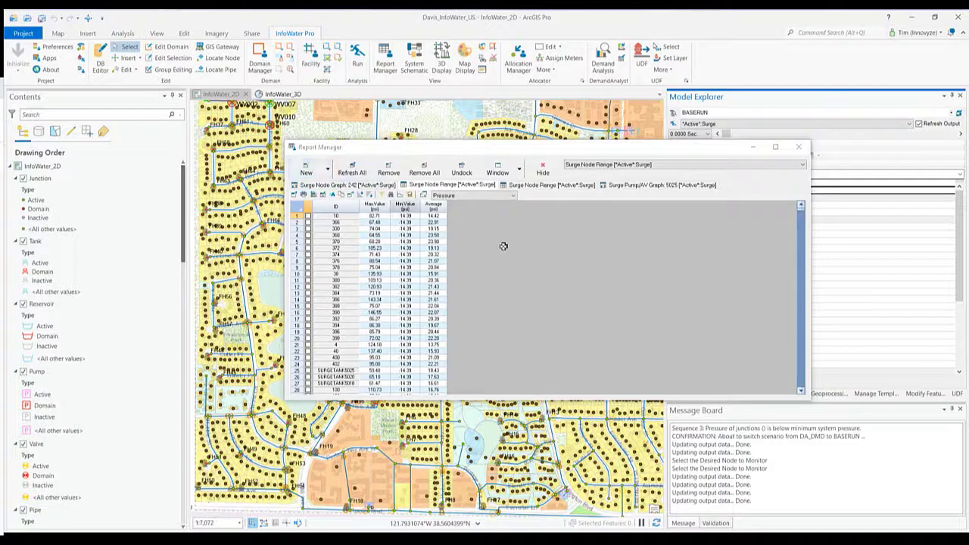
left_click(306, 168)
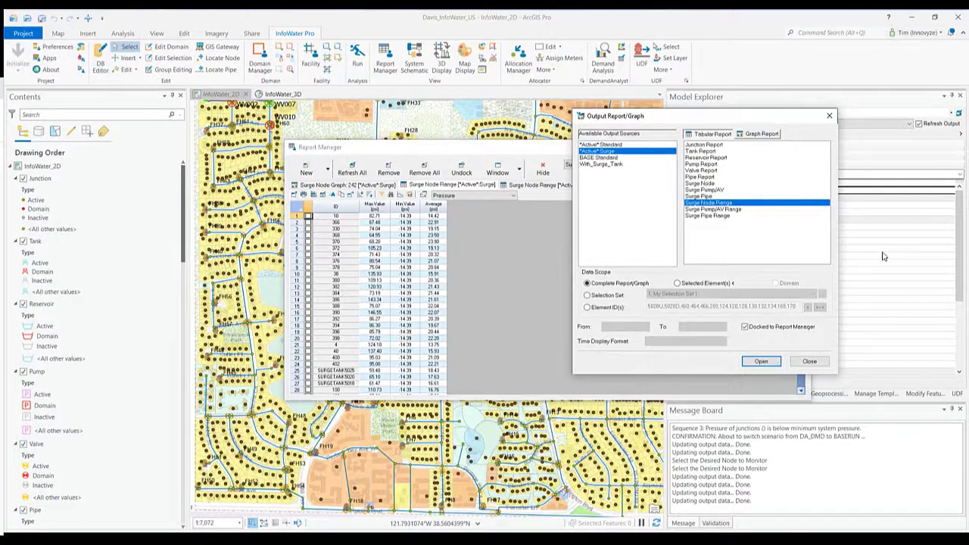
left_click(809, 362)
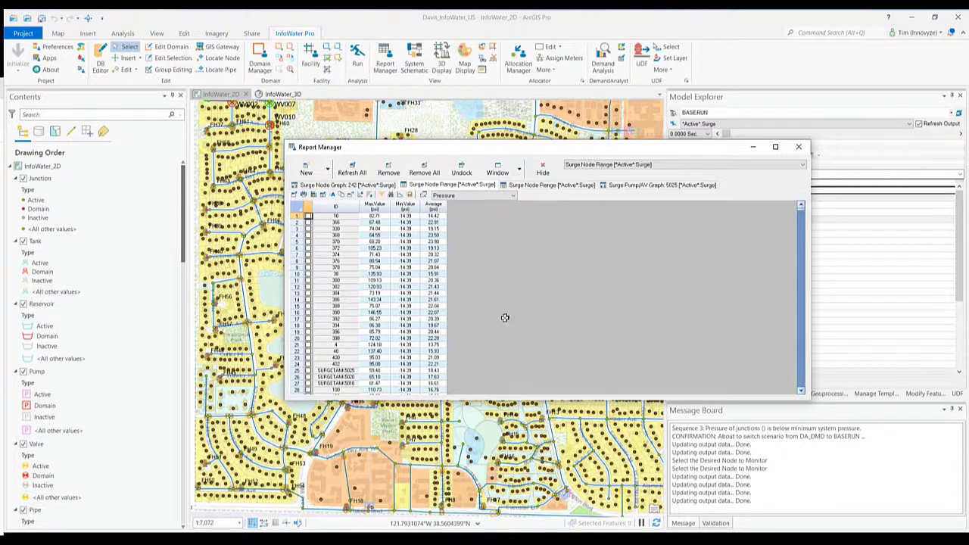
- Mark the first three nodes in the Surge Node Range report, view the selection sets, and close the report
left_click(385, 272)
right_click(386, 279)
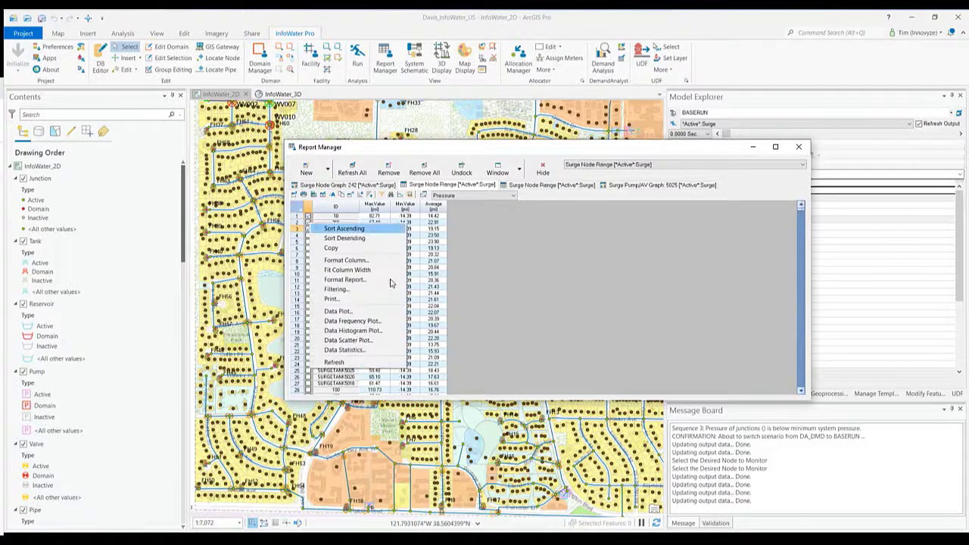
left_click(390, 279)
left_click(511, 241)
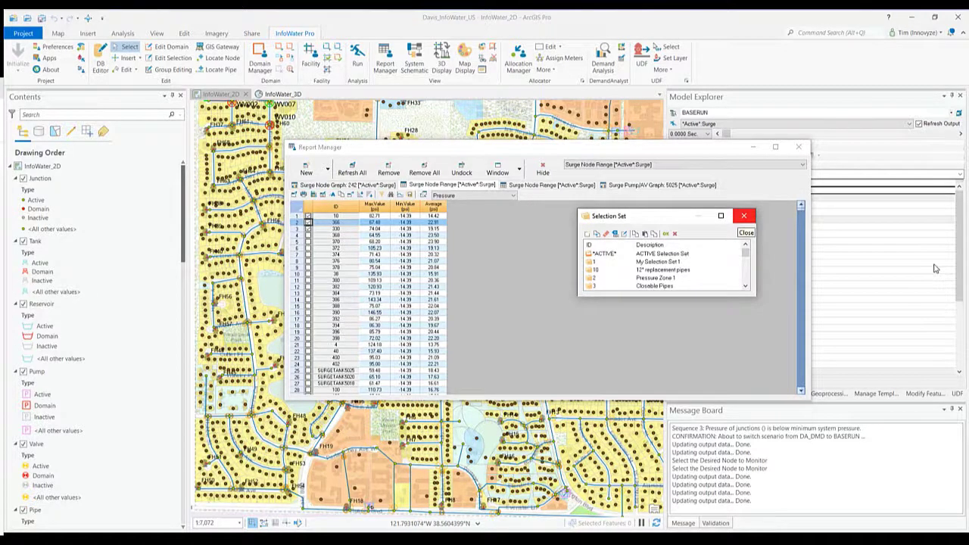
left_click(744, 216)
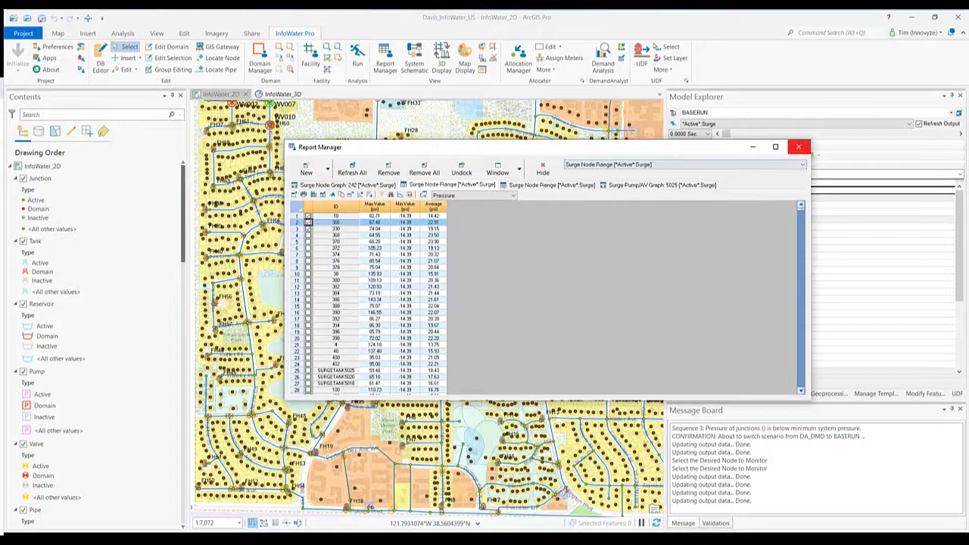
left_click(798, 146)
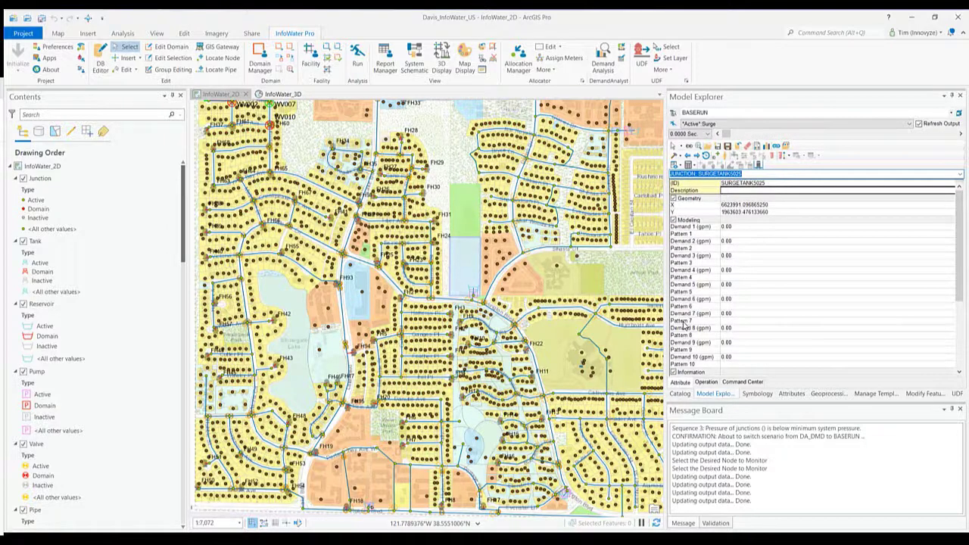
- Select the Well 25 pump and update its speed change data with a Trip disturbance starting at 2 seconds
scroll(560, 352, "up", 5)
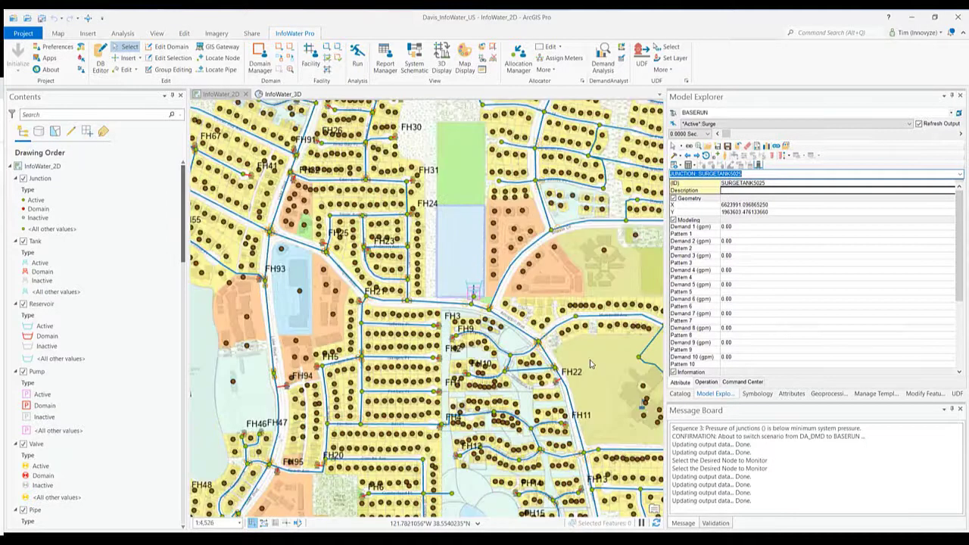
scroll(590, 364, "up", 2)
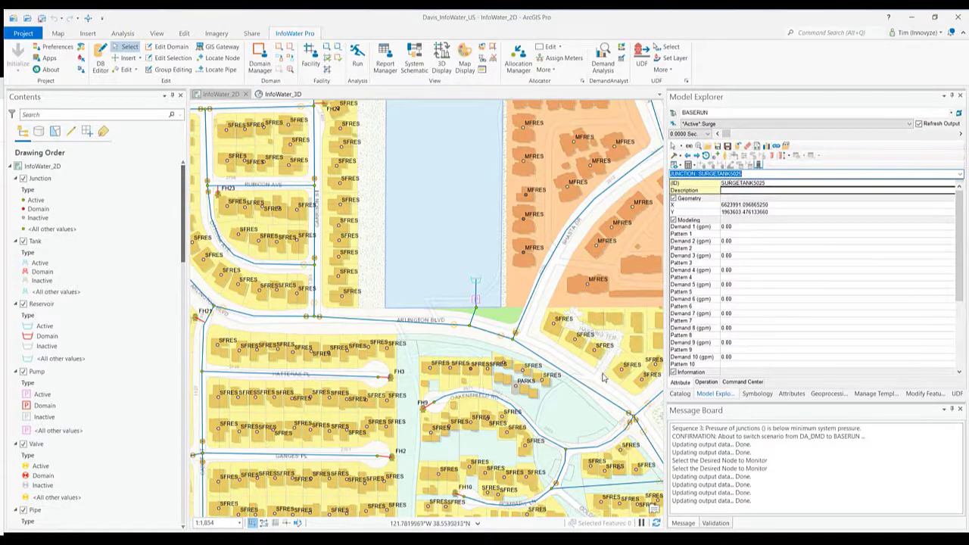
left_click(475, 299)
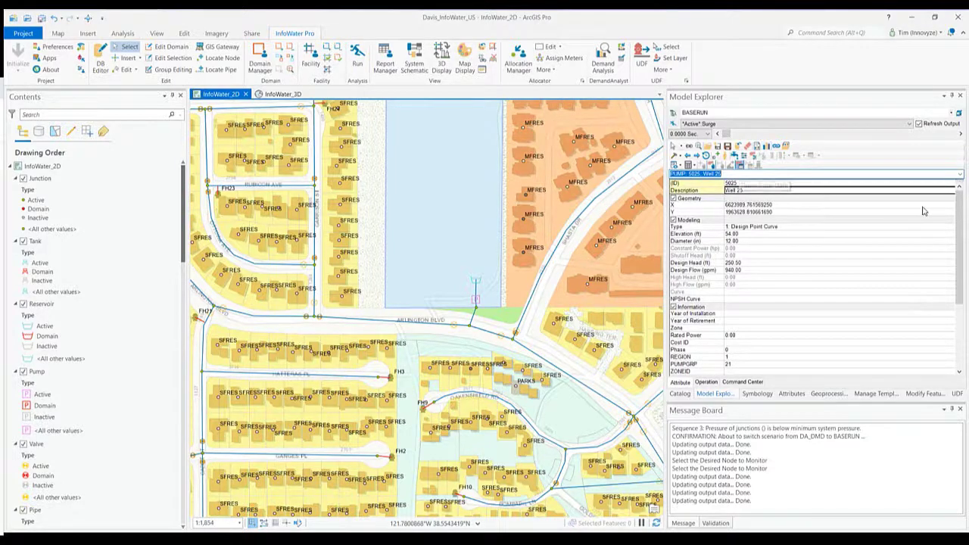
left_click(712, 165)
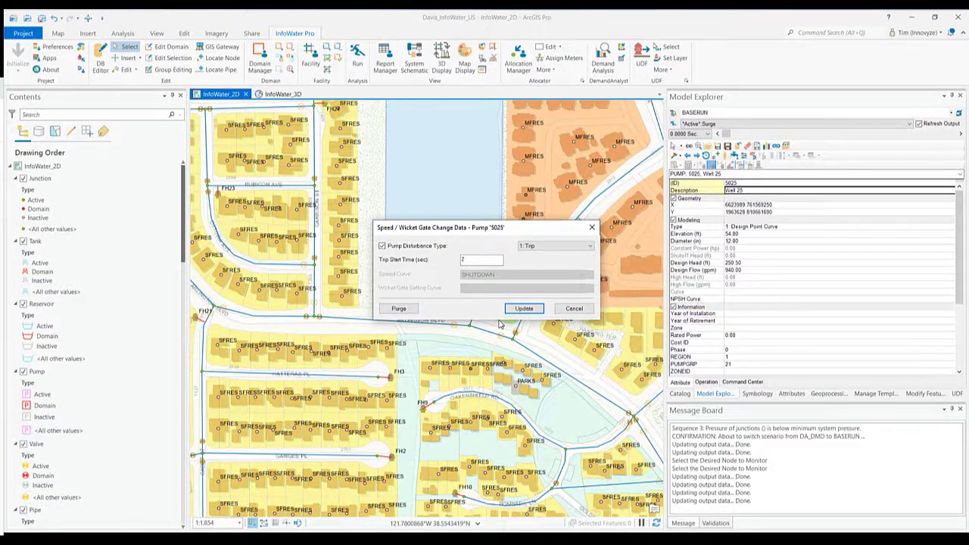
left_click(524, 308)
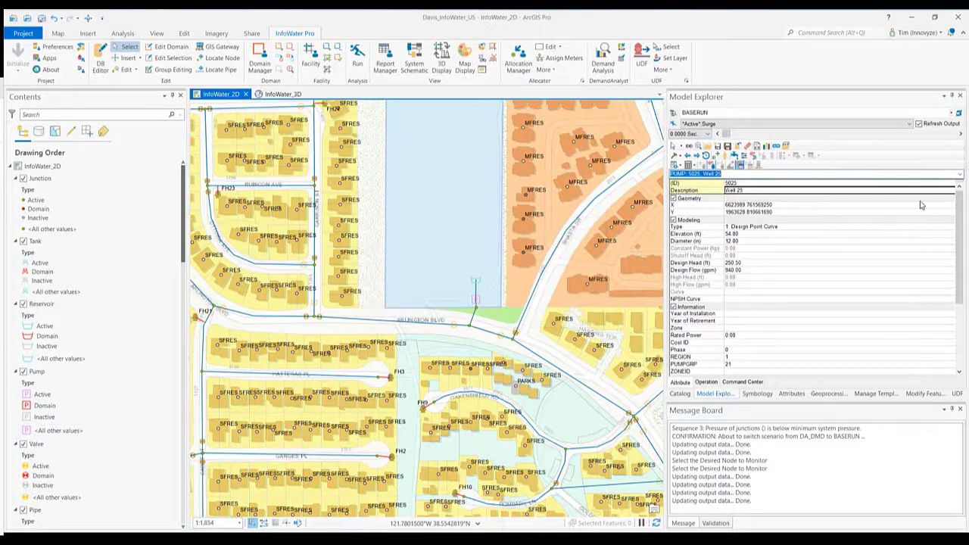
- Review the Pump/Turbine Surge Data of pump 5025 and close it without changes
left_click(680, 327)
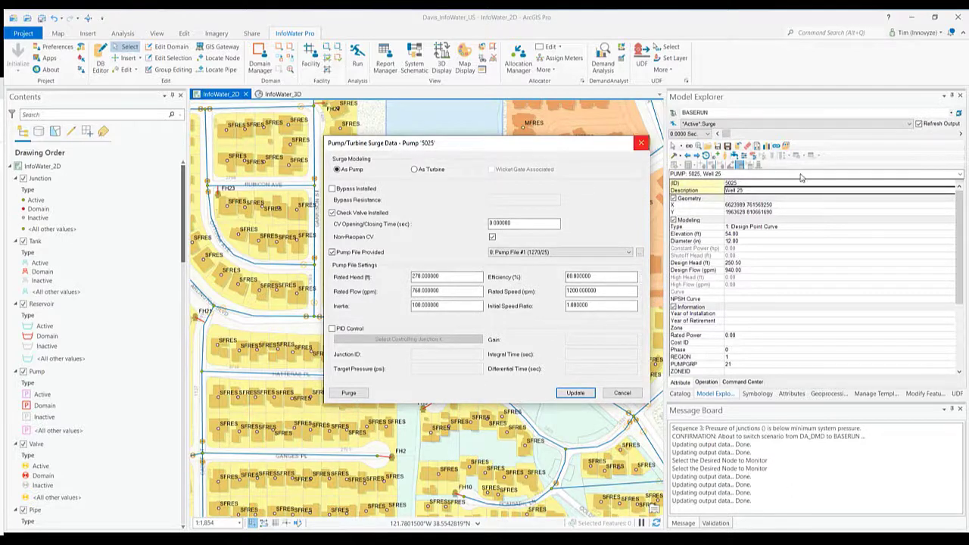
left_click(641, 143)
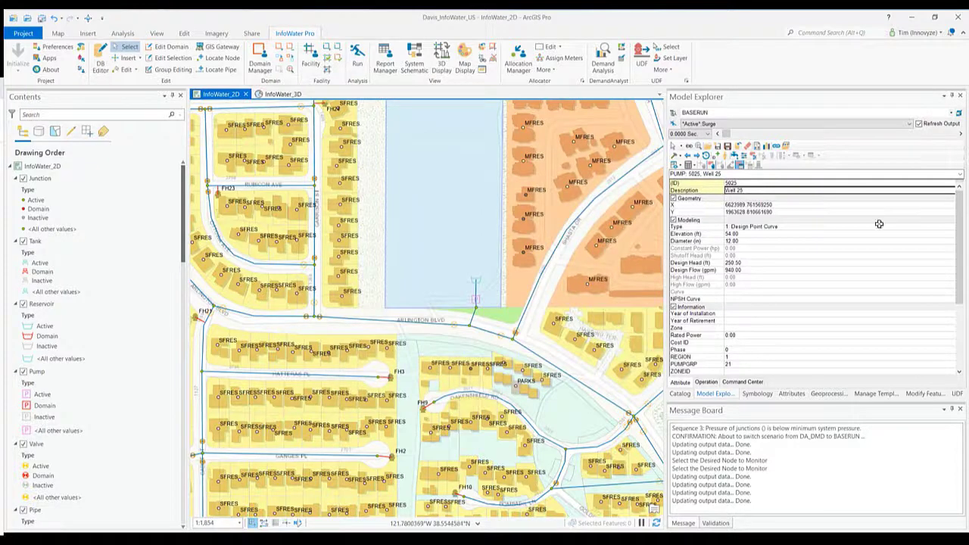
left_click(608, 375)
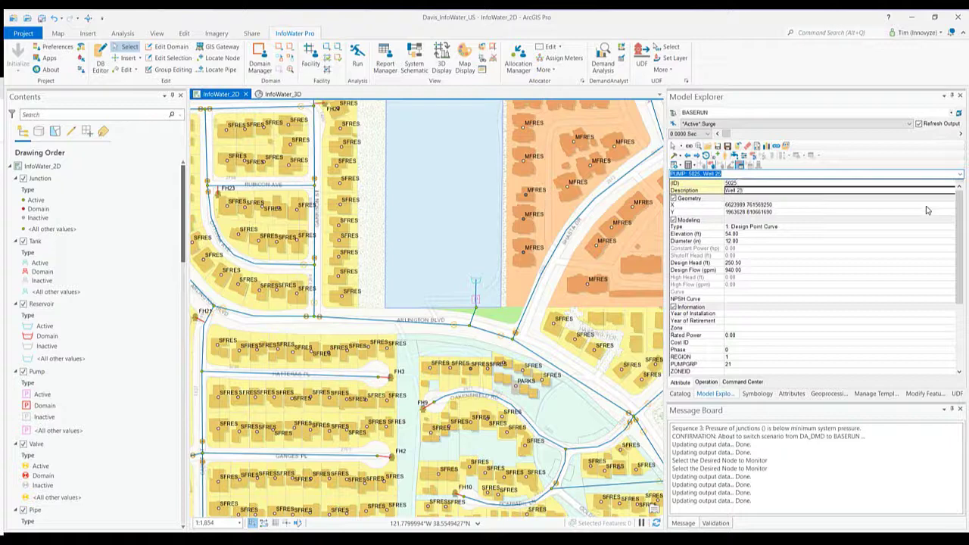
- Open the surge graph of pump 5025, plot its Upstream Pressure, and maximize the report window
left_click(955, 189)
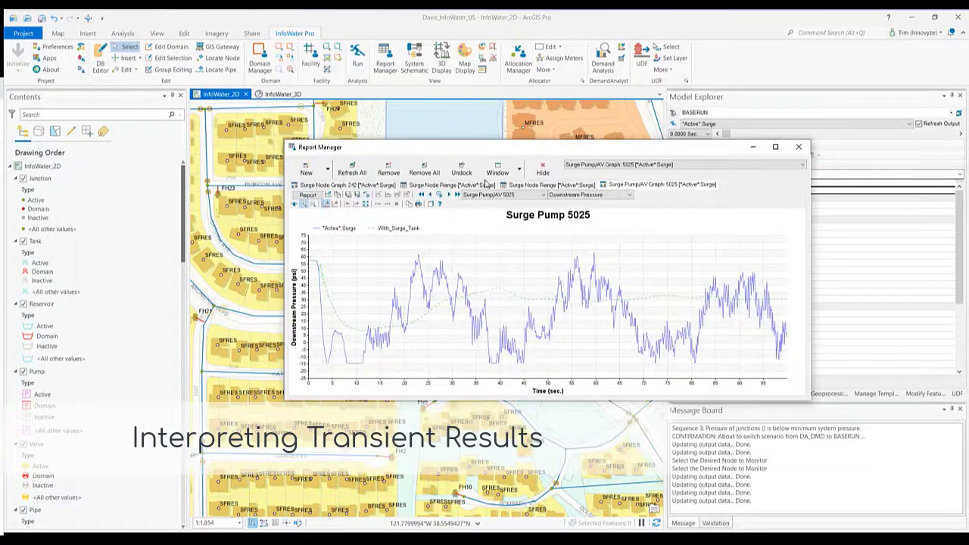
left_click_drag(486, 180, 466, 183)
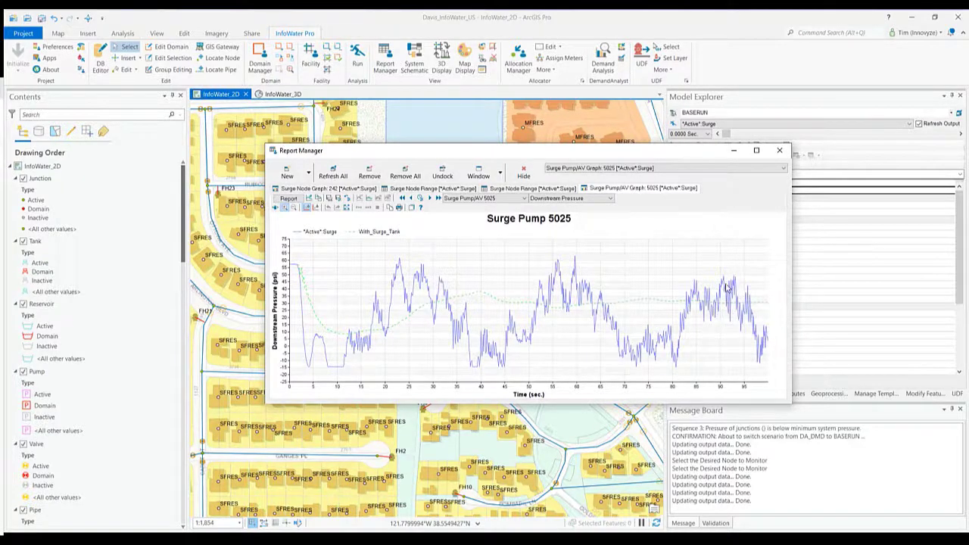
left_click(610, 198)
left_click(600, 211)
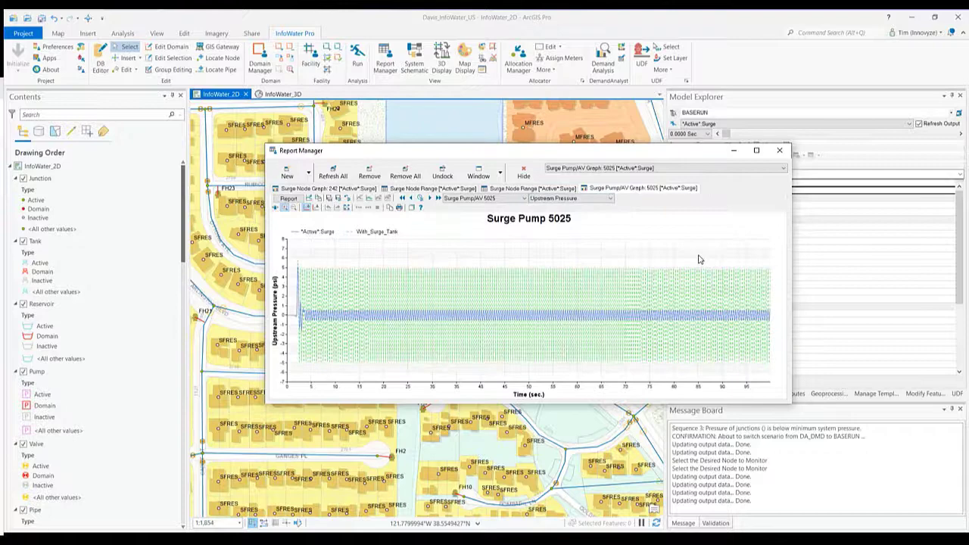
left_click(755, 150)
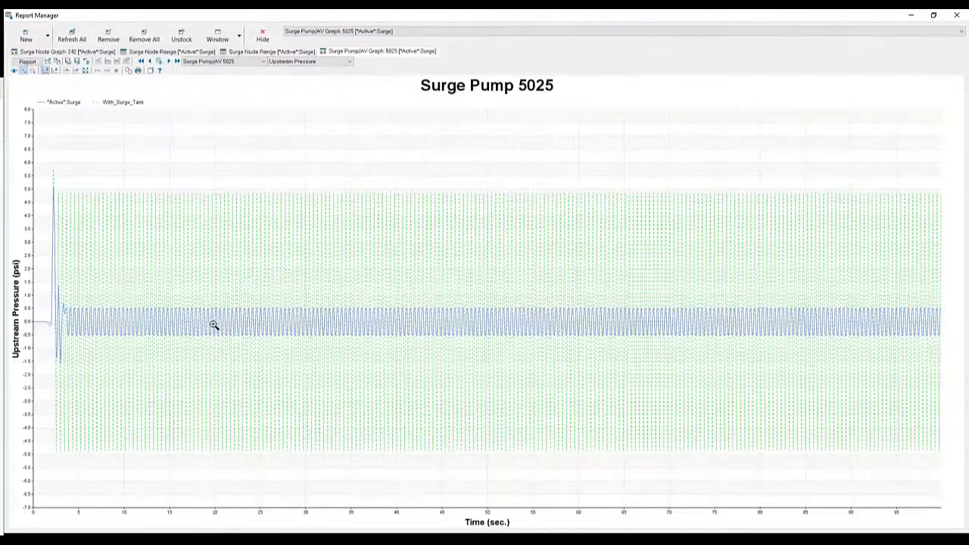
- Plot the Downstream Pressure of pump 5025 for both surge runs, examine the curves, and minimize the report window
key("alt+Down")
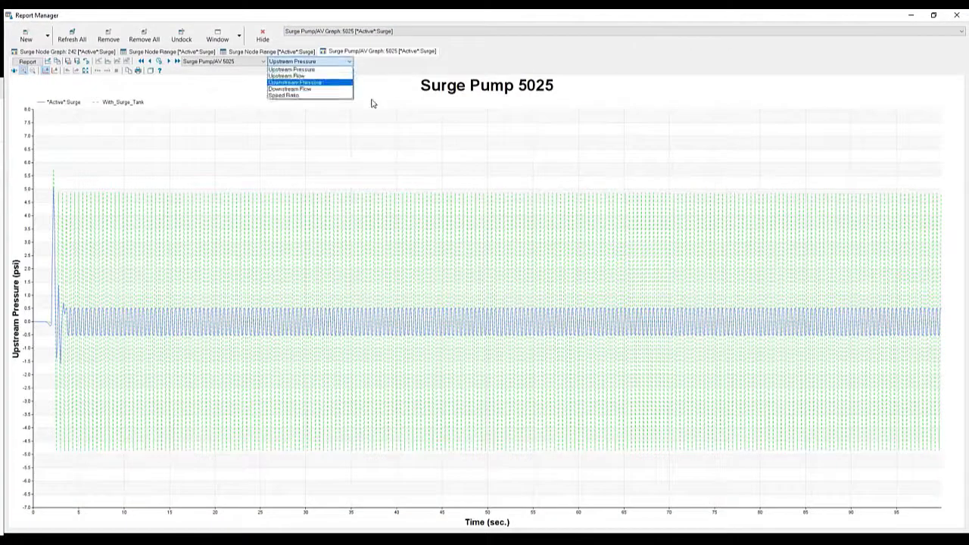
key("Return")
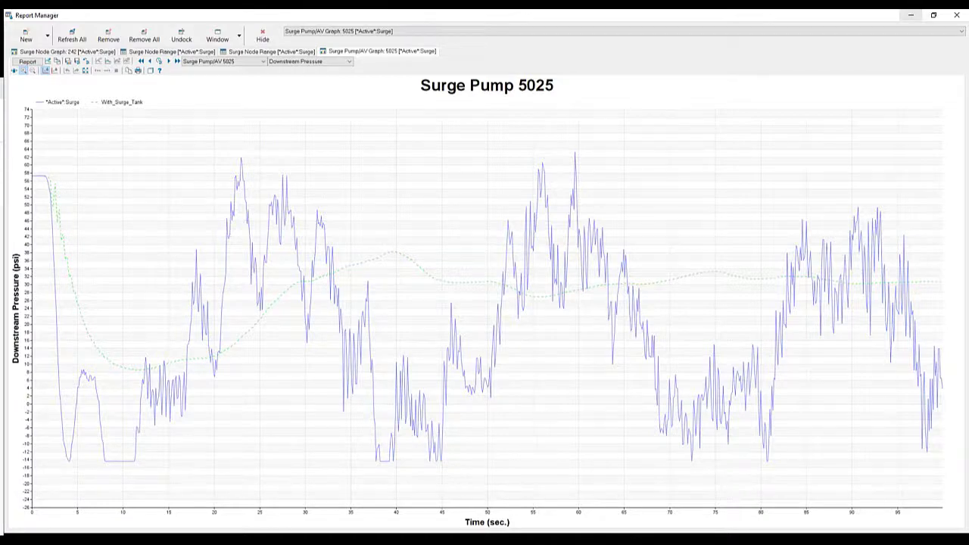
left_click(910, 15)
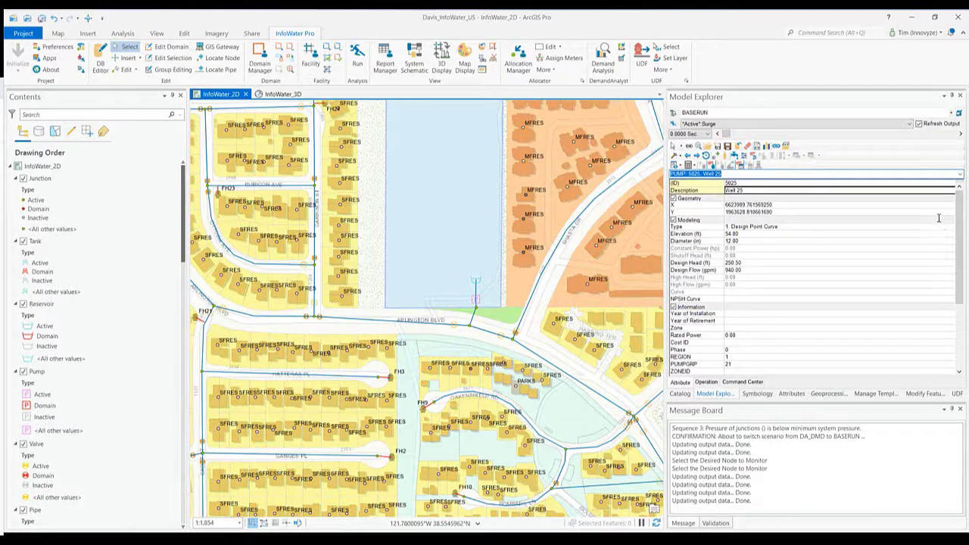
- Set the displayed output time of the *Active*:Surge results to 11.0286 seconds and look over the available time steps
left_click_drag(727, 134, 881, 165)
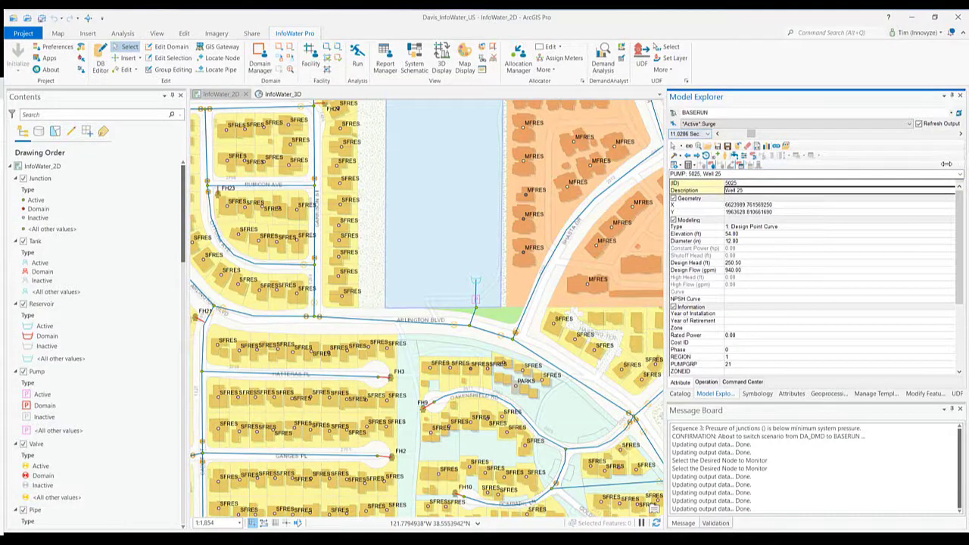
left_click(708, 134)
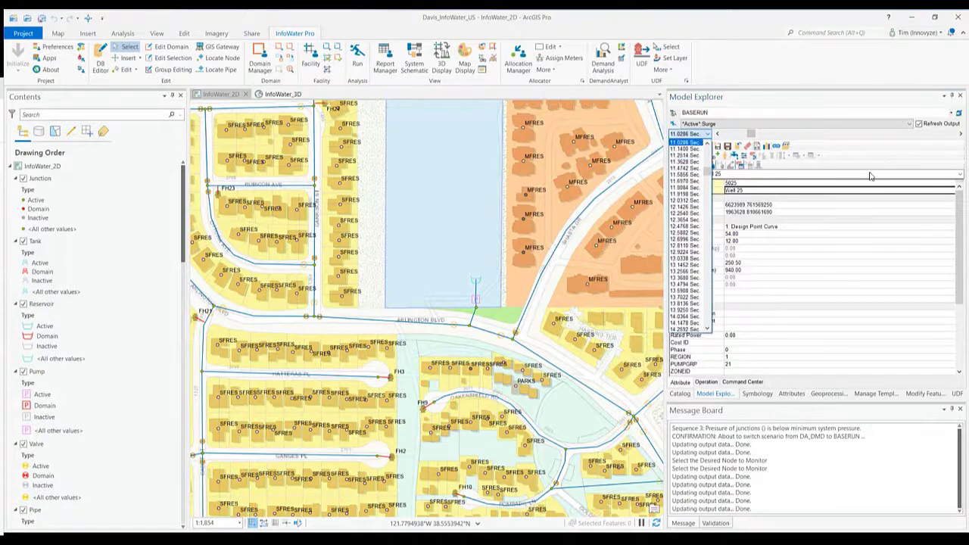
key("Escape")
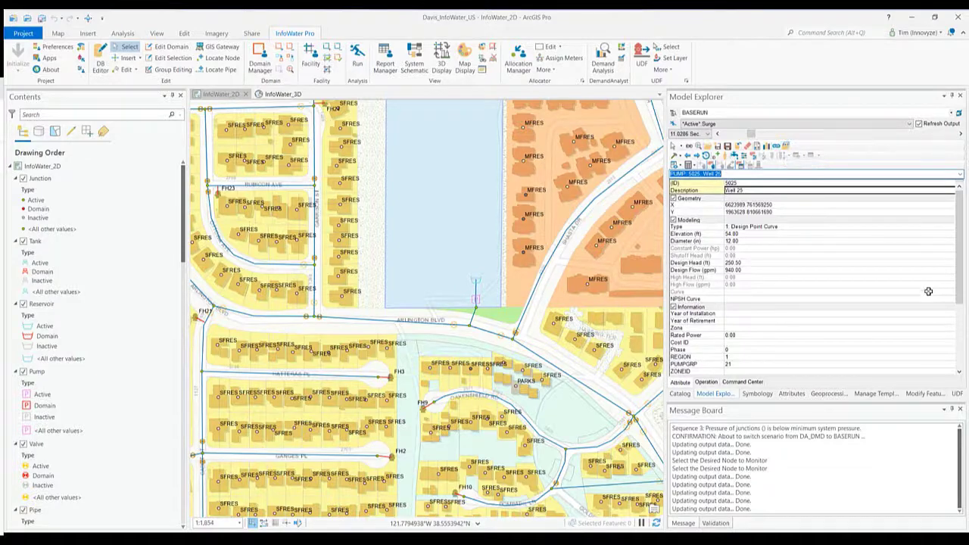
- Create a Surge Pressure Profile graph report from the *Active*:Surge output and begin picking its path on the map
scroll(480, 294, "down", 3)
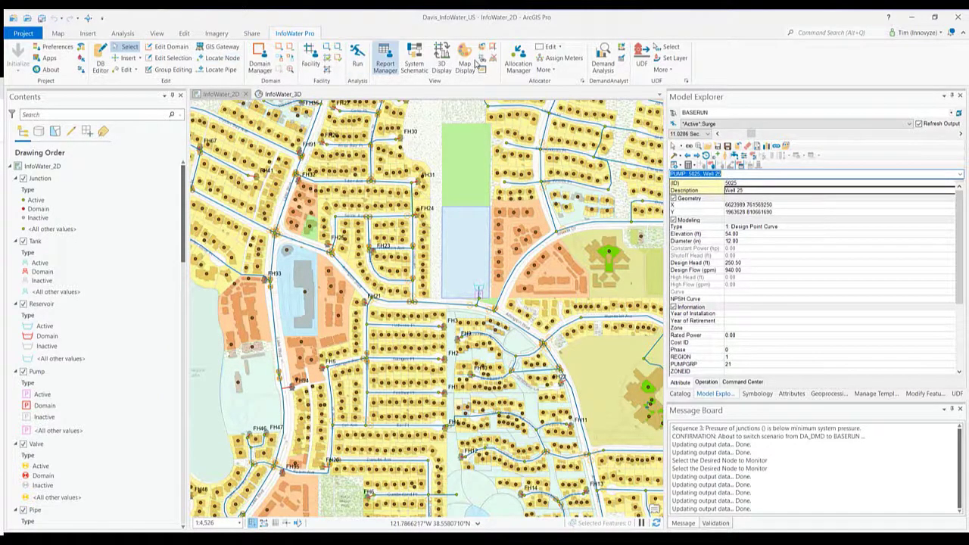
left_click(384, 62)
left_click(287, 170)
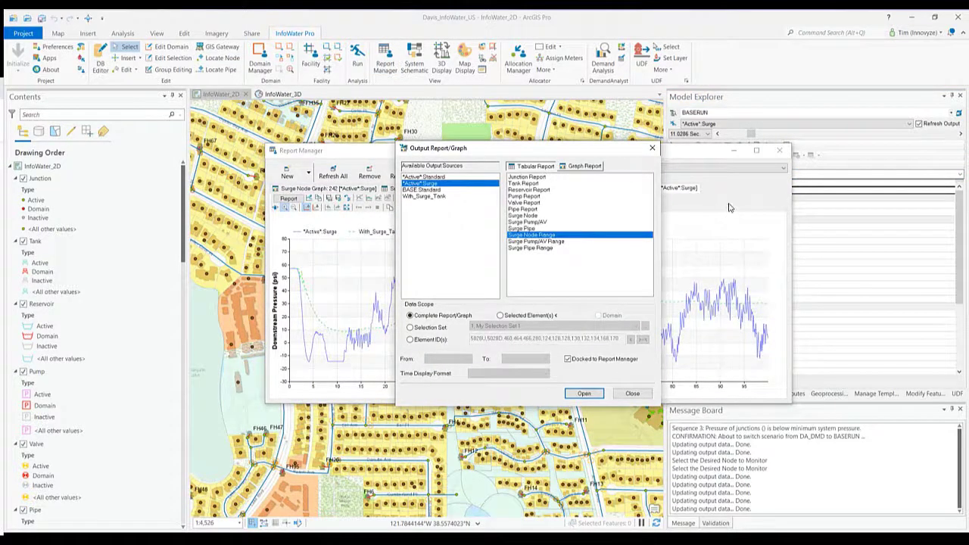
key("ctrl+Tab")
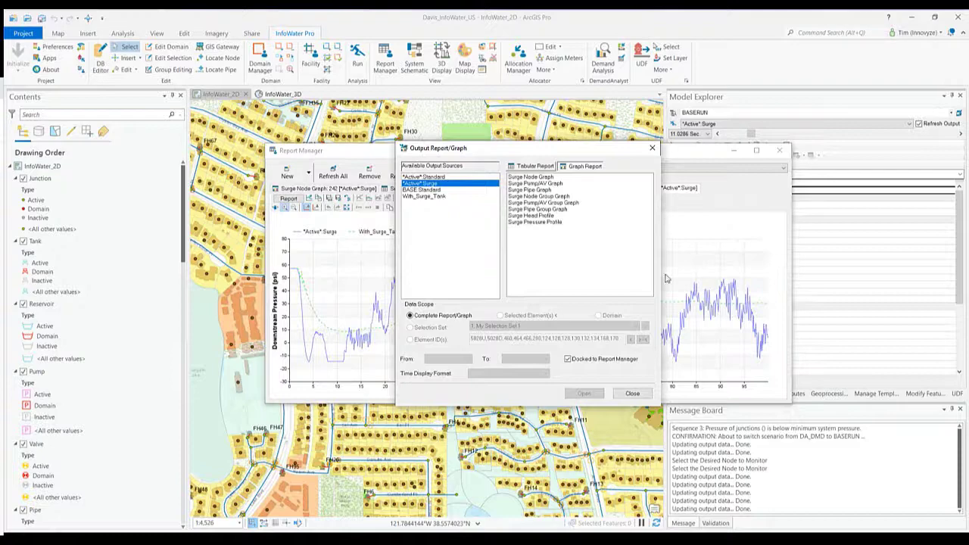
left_click(536, 222)
left_click(586, 395)
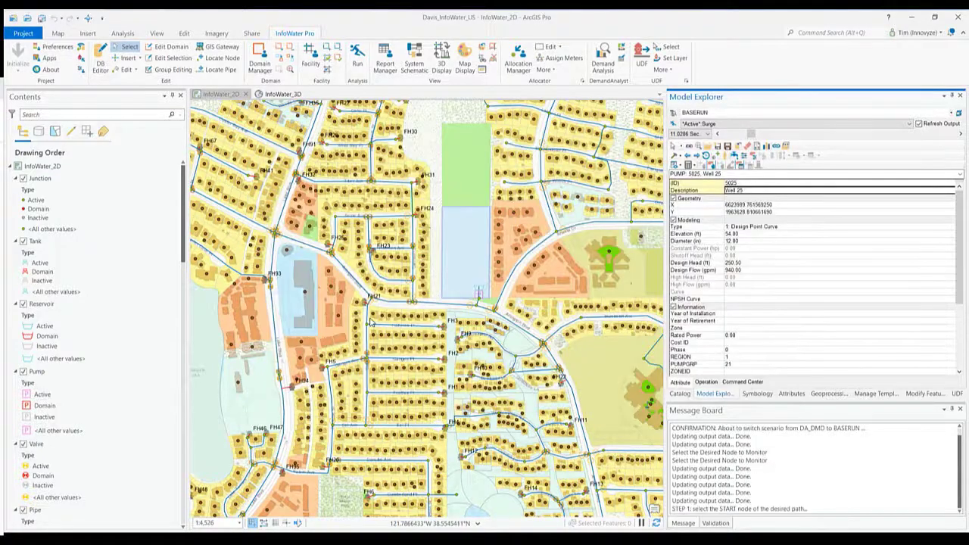
- Define the profile path from a junction on Arlington Blvd to the reservoir at the Well 25 pump and open the pressure profile
scroll(280, 246, "down", 5)
scroll(348, 305, "up", 5)
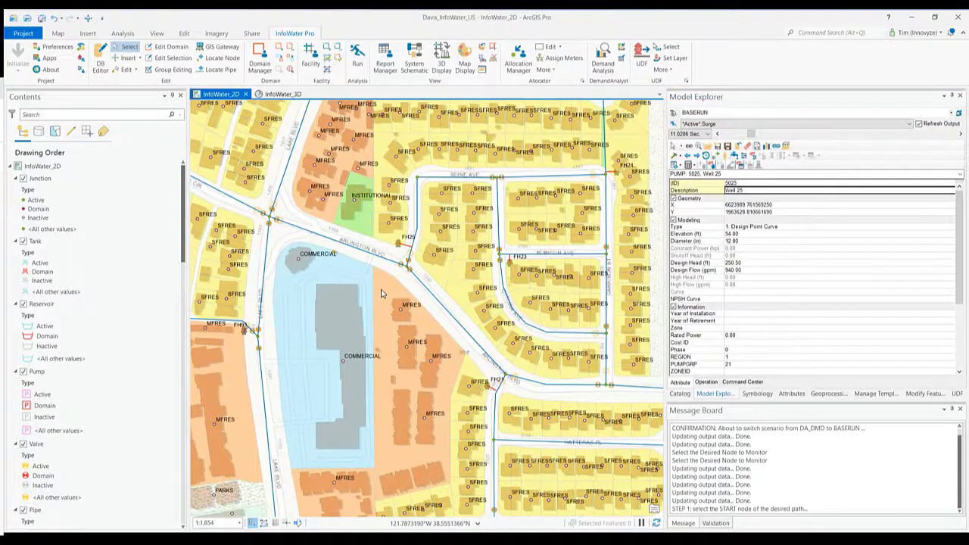
left_click(345, 269)
scroll(371, 296, "down", 2)
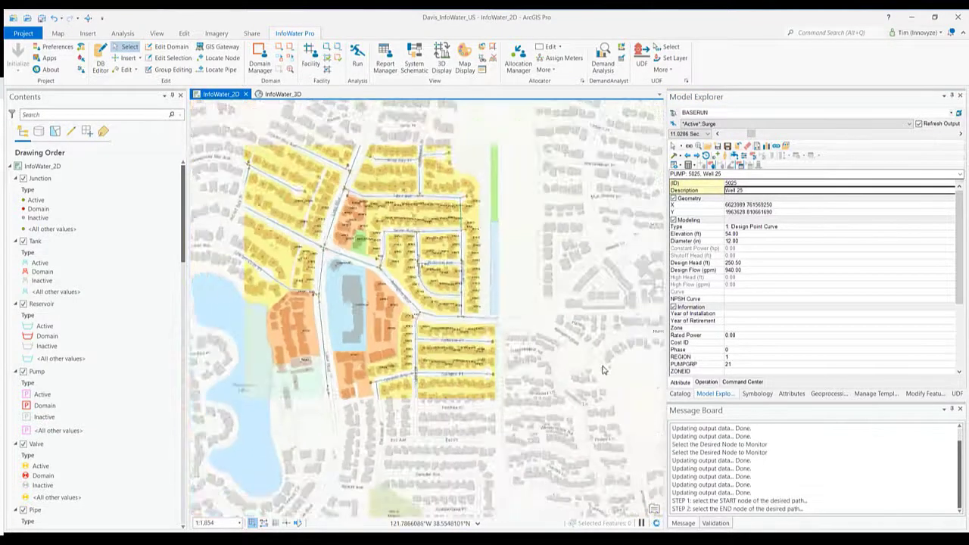
scroll(535, 305, "up", 4)
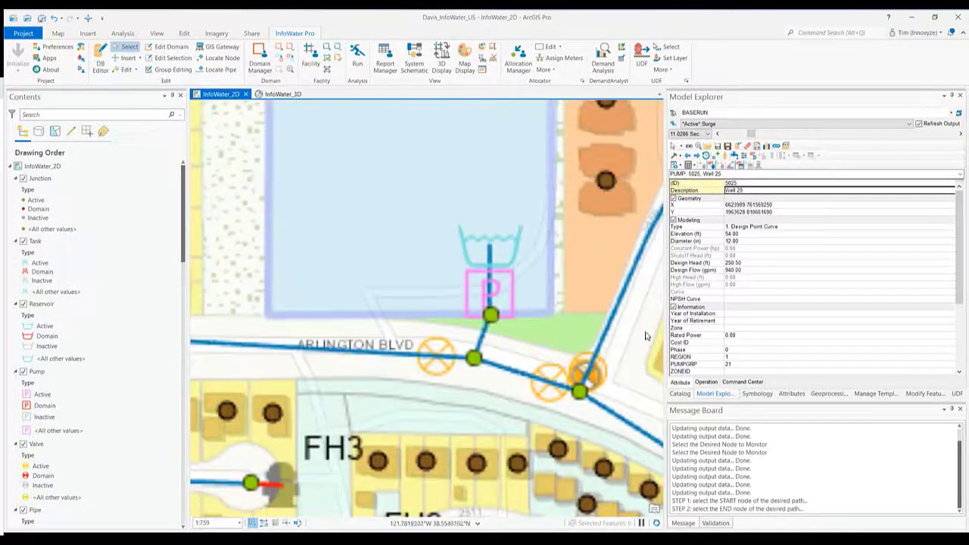
left_click_drag(612, 309, 583, 288)
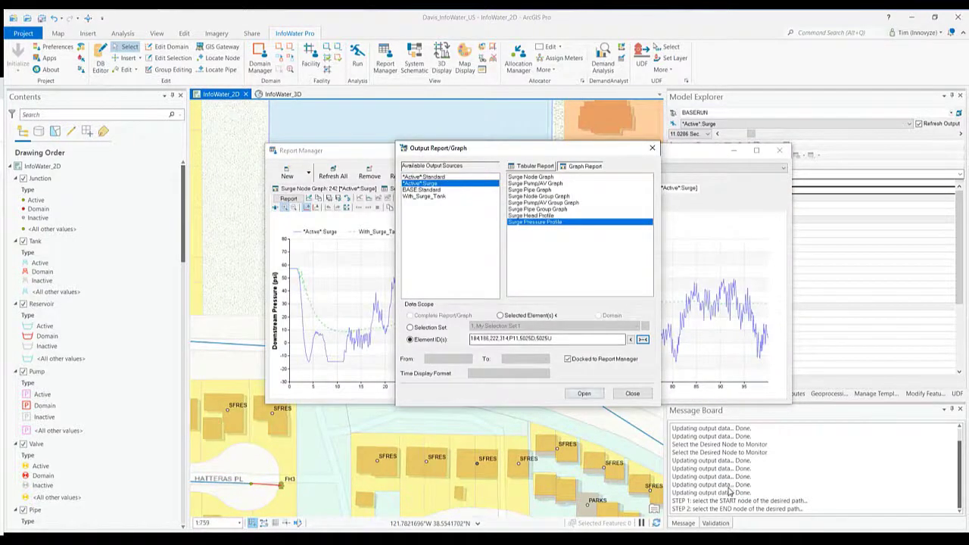
left_click(584, 392)
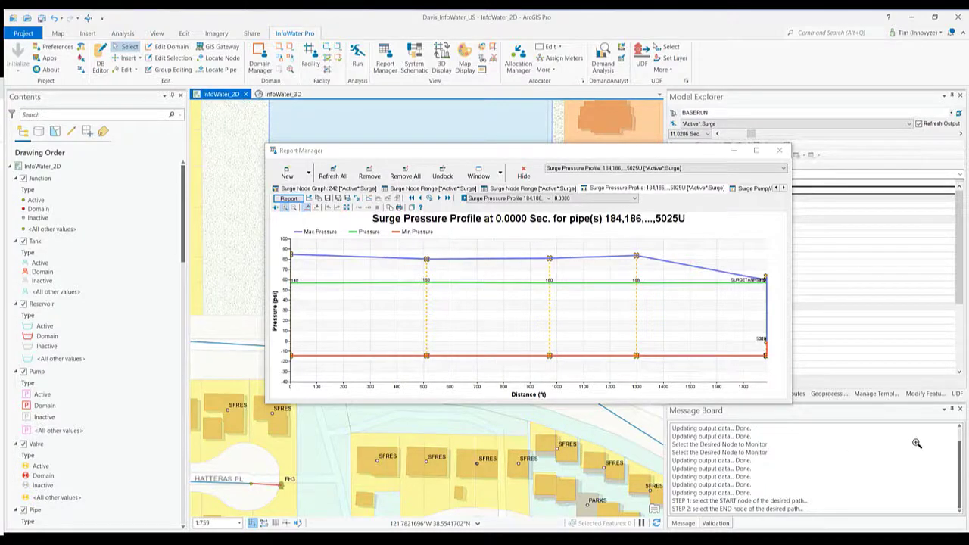
- Examine the pressure profile and its surge animation without the surge tank, and close the animation and the report window
left_click(582, 252)
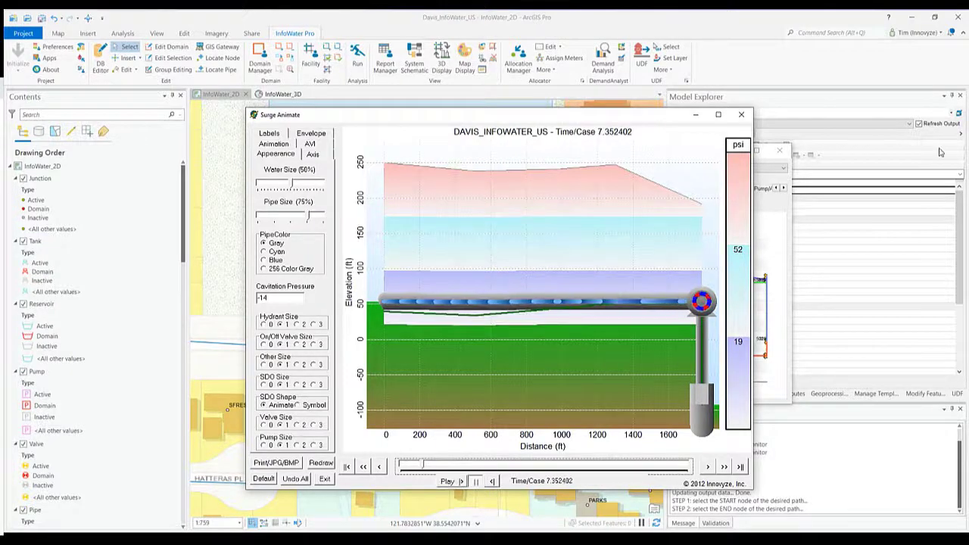
left_click(741, 115)
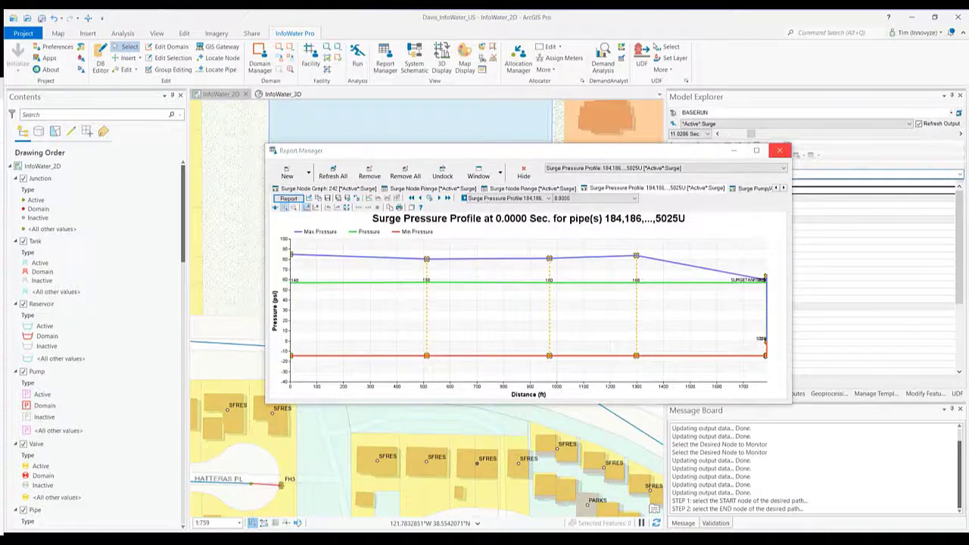
left_click(780, 150)
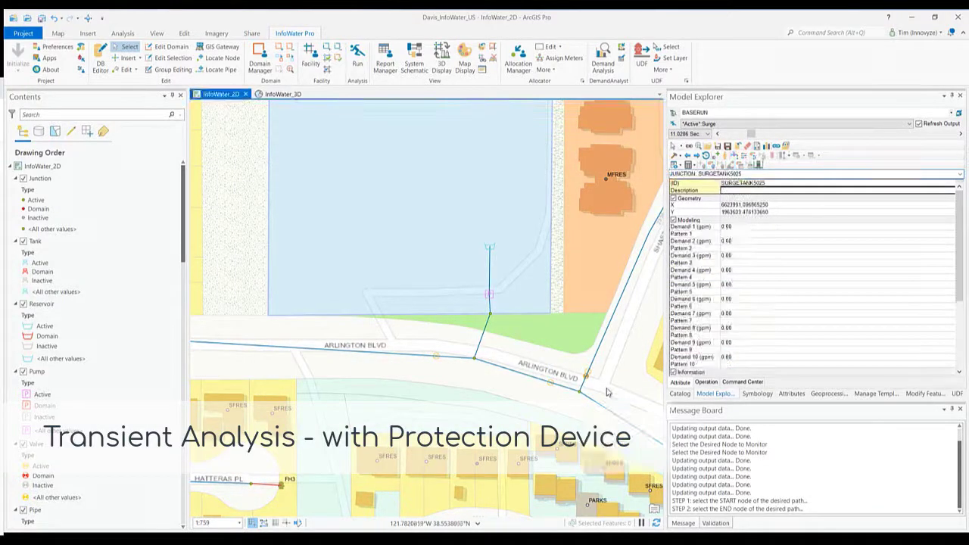
- Enable the Closed Surge Tank protection device on junction SURGETANK5025 and update its data
left_click(758, 164)
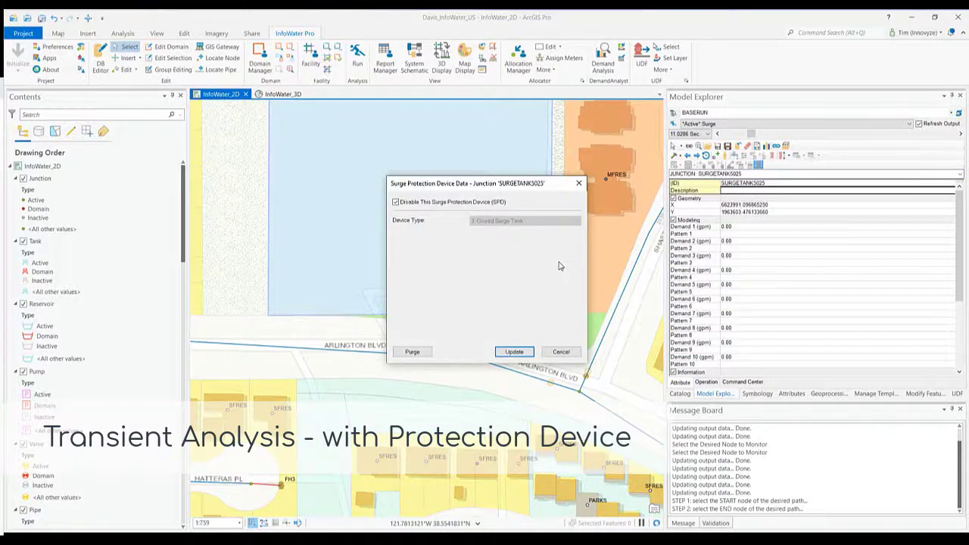
left_click(395, 202)
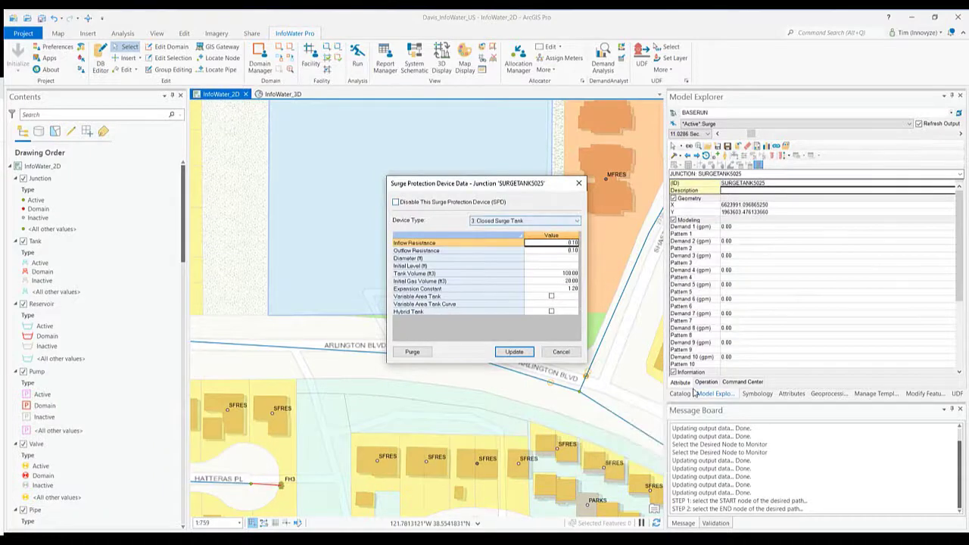
key("Return")
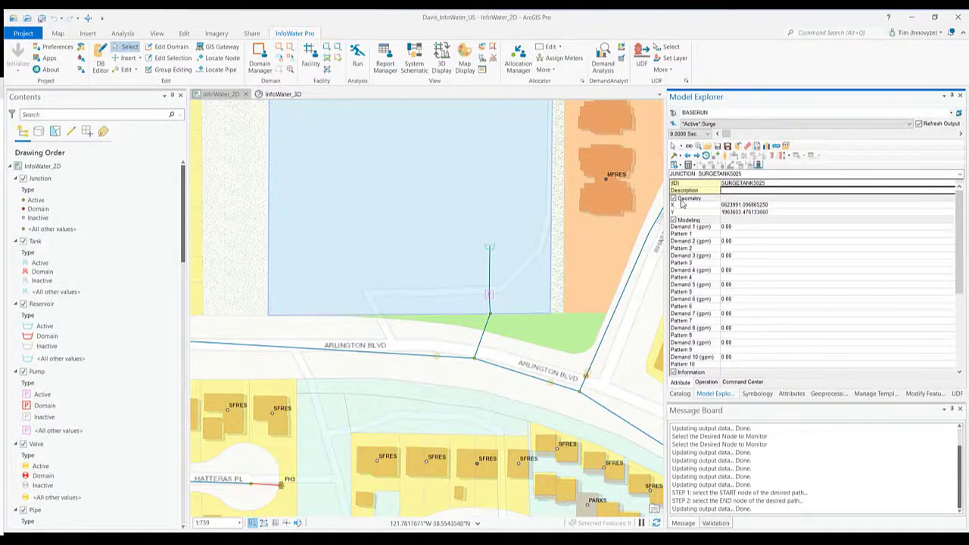
- Reopen the Surge Pressure Profile with the surge tank active, display it at 3.3420 seconds, and browse further time steps
left_click(385, 62)
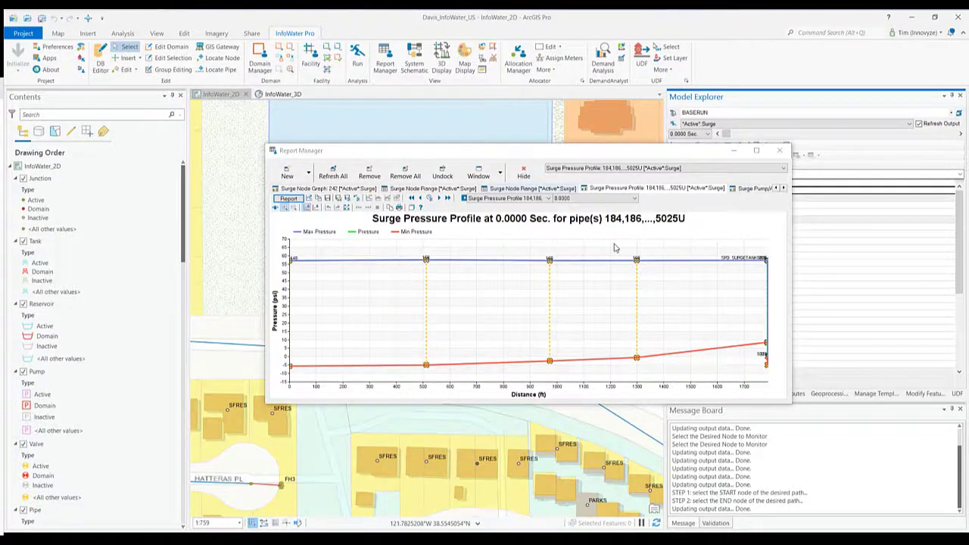
left_click(634, 198)
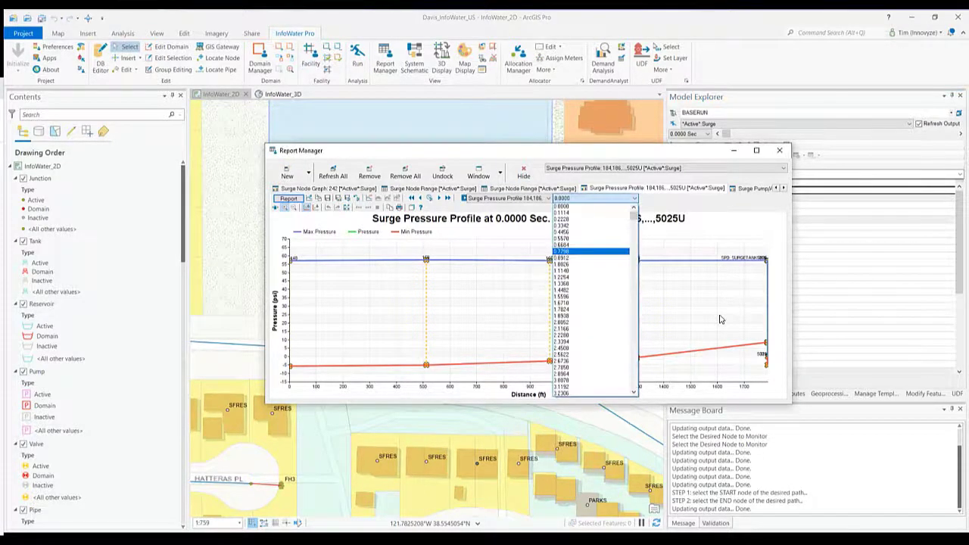
left_click(622, 257)
left_click(634, 199)
left_click(594, 348)
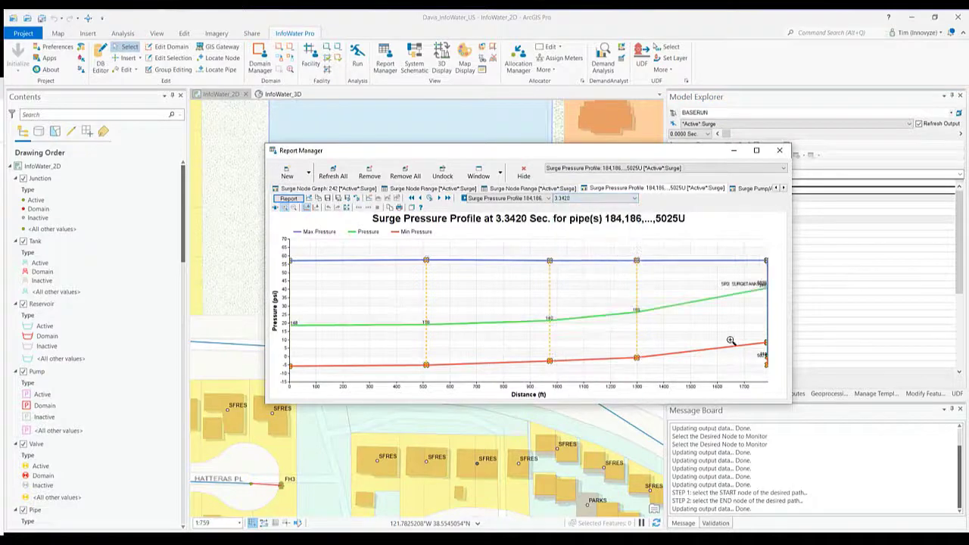
left_click(634, 198)
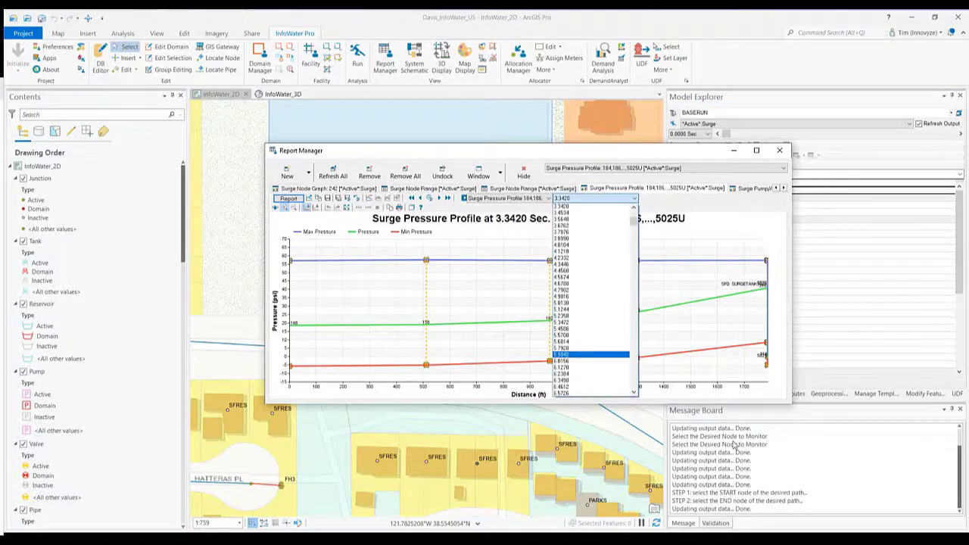
- Play the surge animation of the protected pipeline profile from time 0 and return to the map
left_click(528, 402)
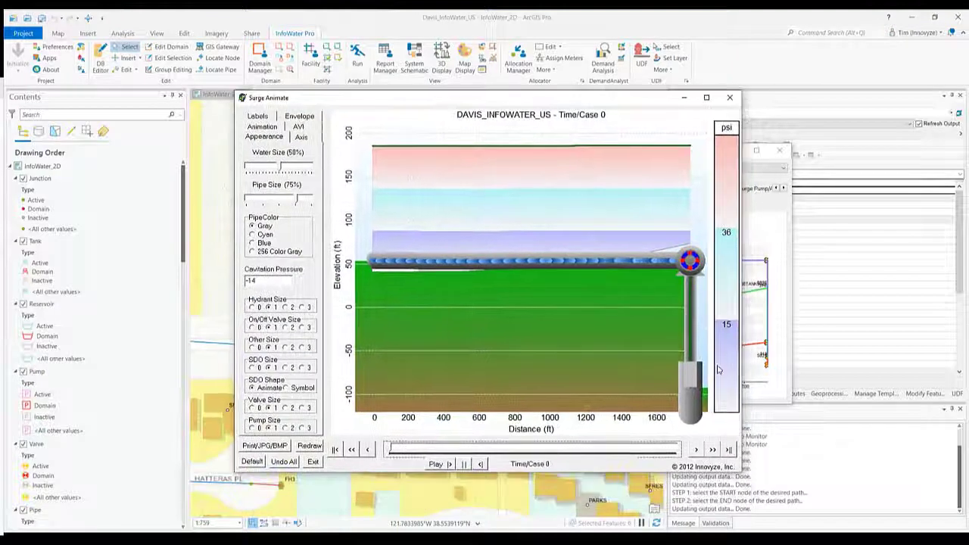
left_click(440, 464)
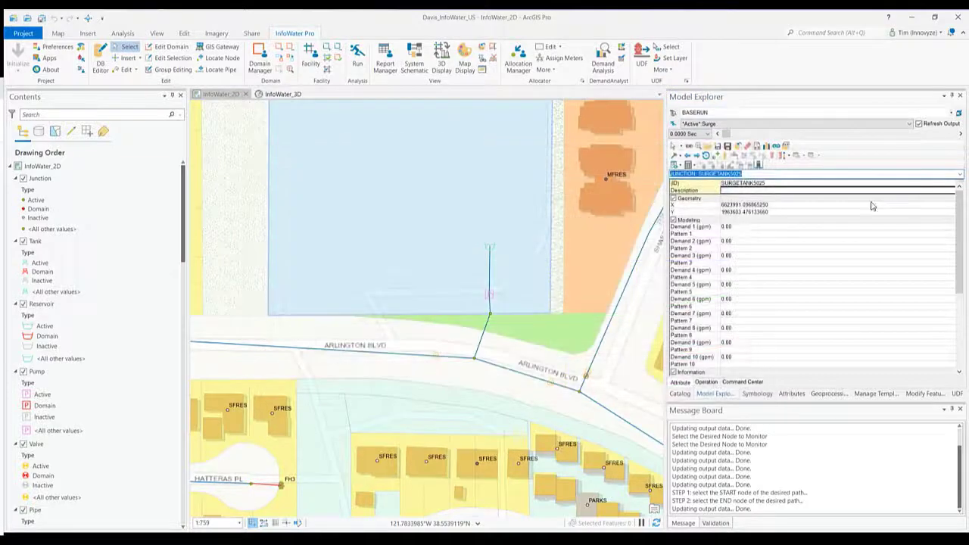
scroll(513, 369, "down", 6)
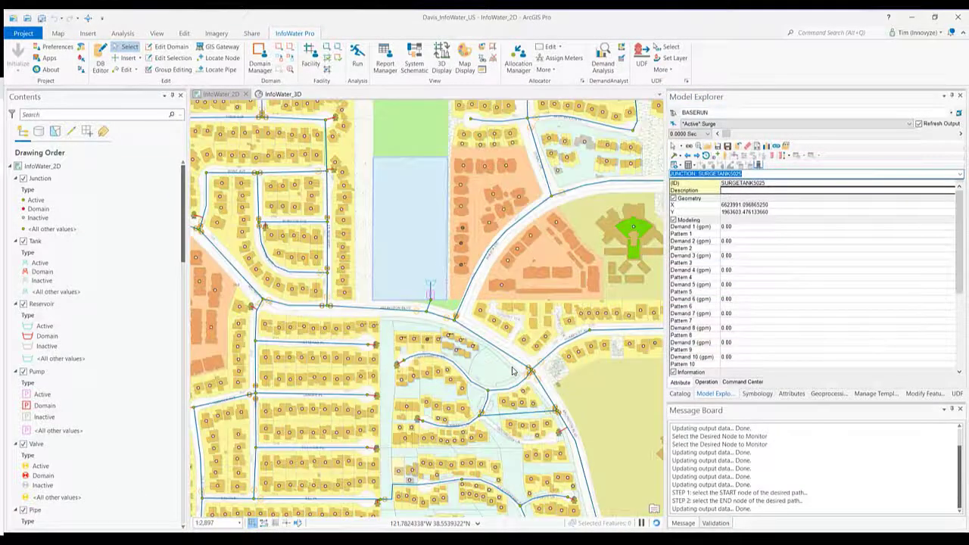
scroll(566, 376, "down", 2)
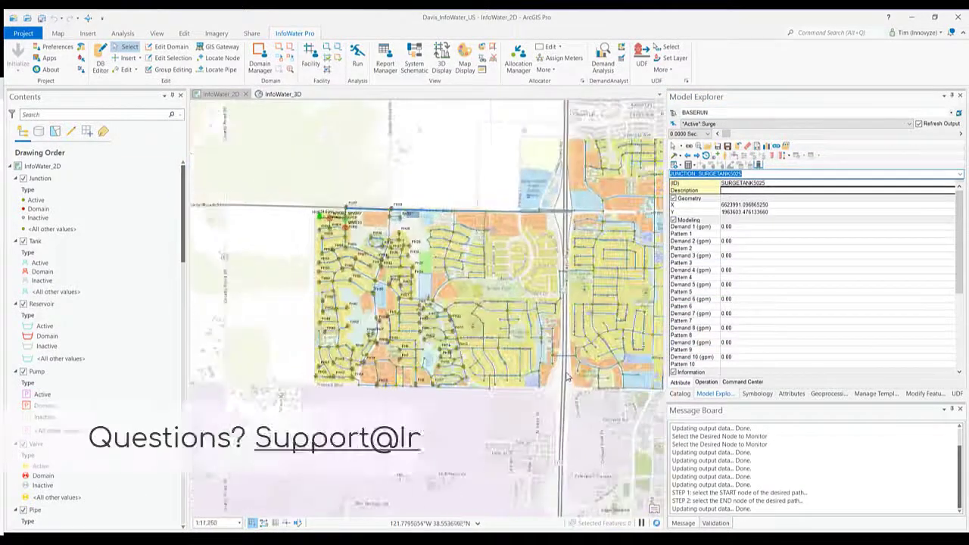